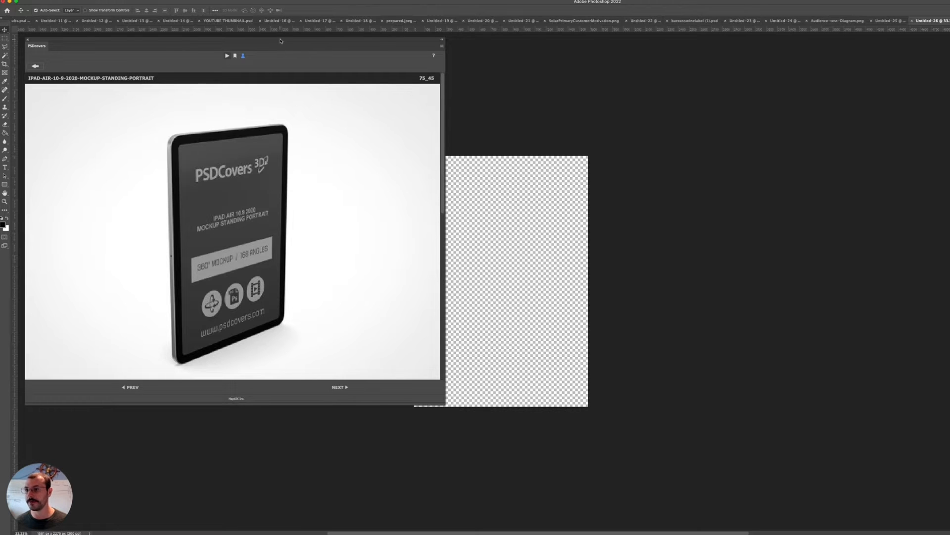
Step: Return to the PSDCovers catalogue and open IPAD-AIR-10-9-2020-MOCKUP-STANDING-PORTRAIT from the Spinnable Mockups for "ipad"
left_click_drag(280, 40, 324, 39)
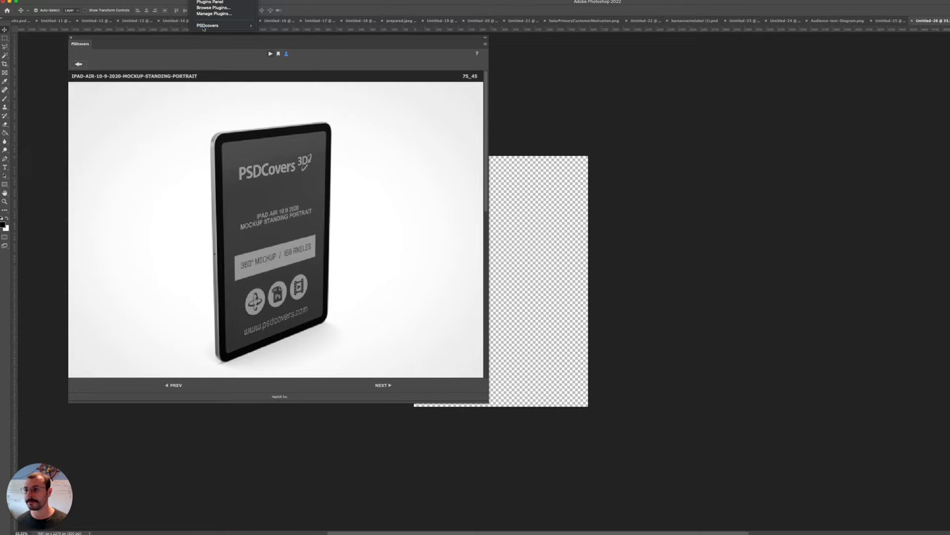
left_click(321, 39)
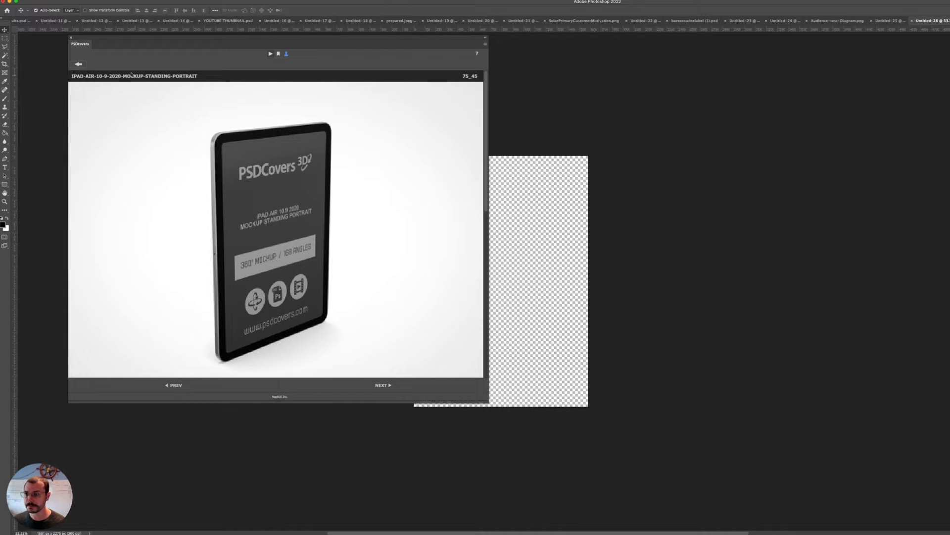
left_click(78, 64)
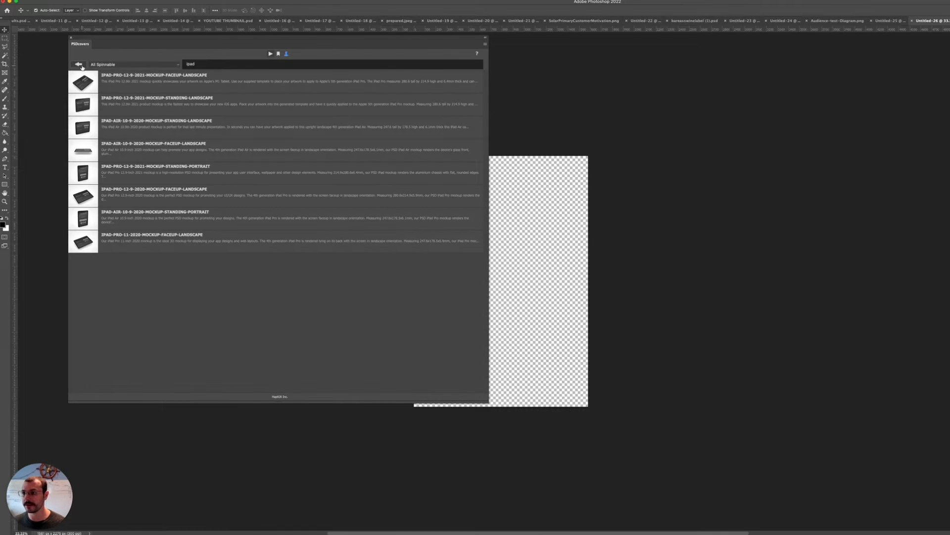
left_click(78, 64)
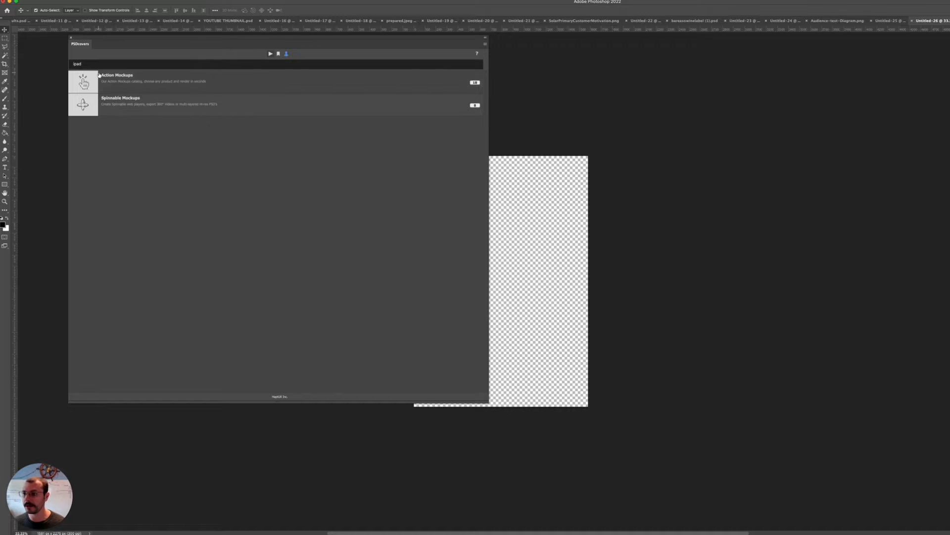
left_click(120, 98)
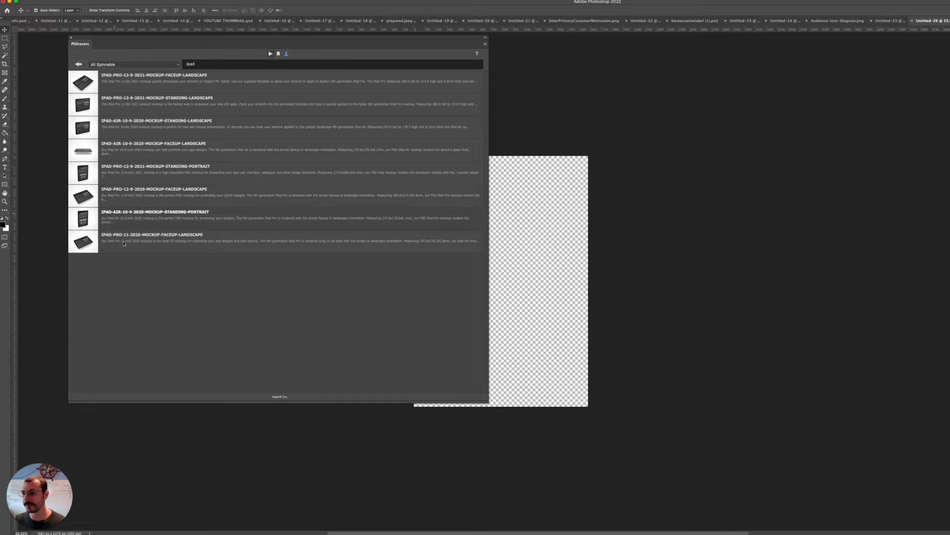
left_click(208, 214)
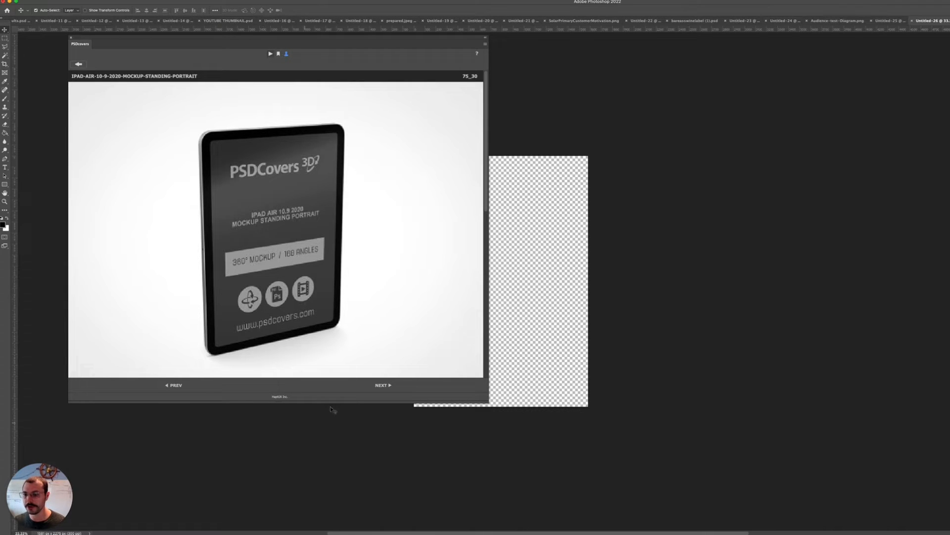
Step: Enlarge the PSDCovers preview and rotate the iPad mockup to the 75_45 viewing angle
left_click_drag(487, 400, 500, 452)
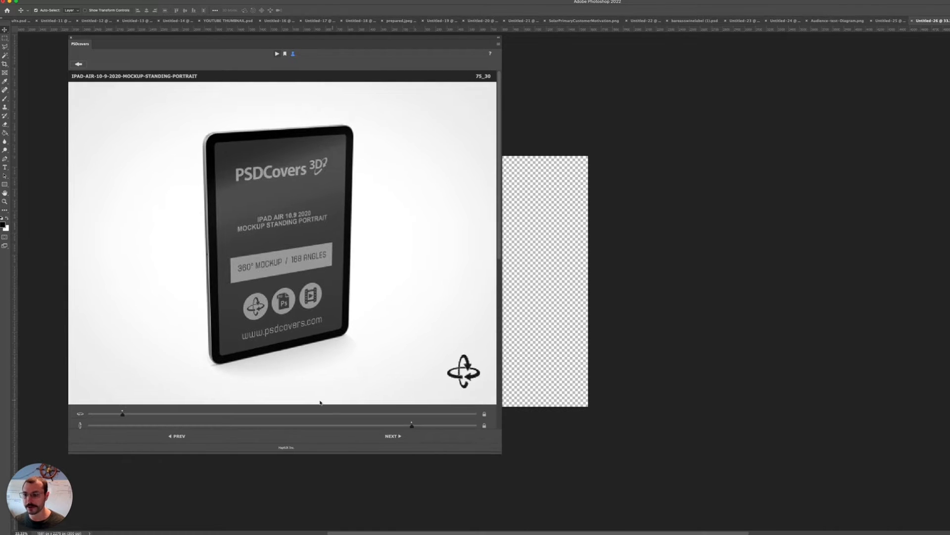
left_click_drag(122, 417, 141, 415)
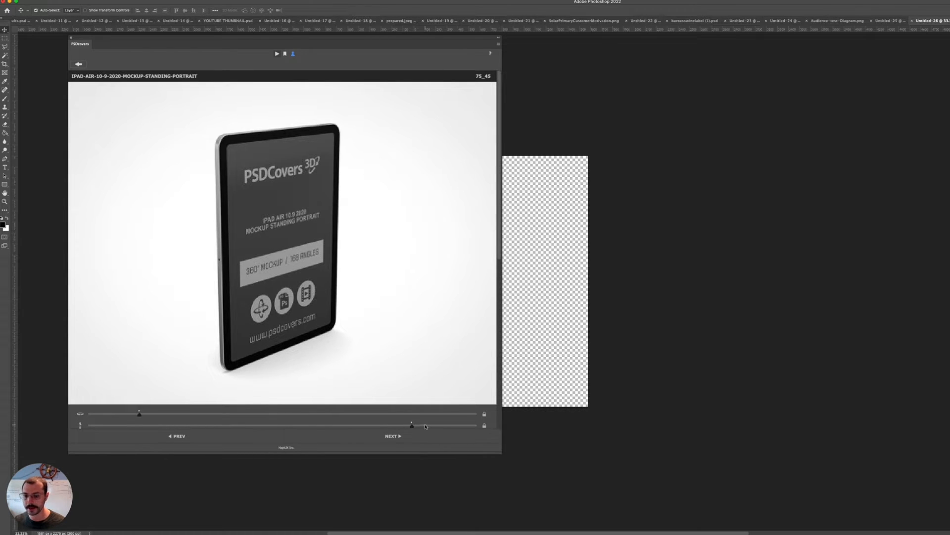
left_click_drag(412, 426, 456, 428)
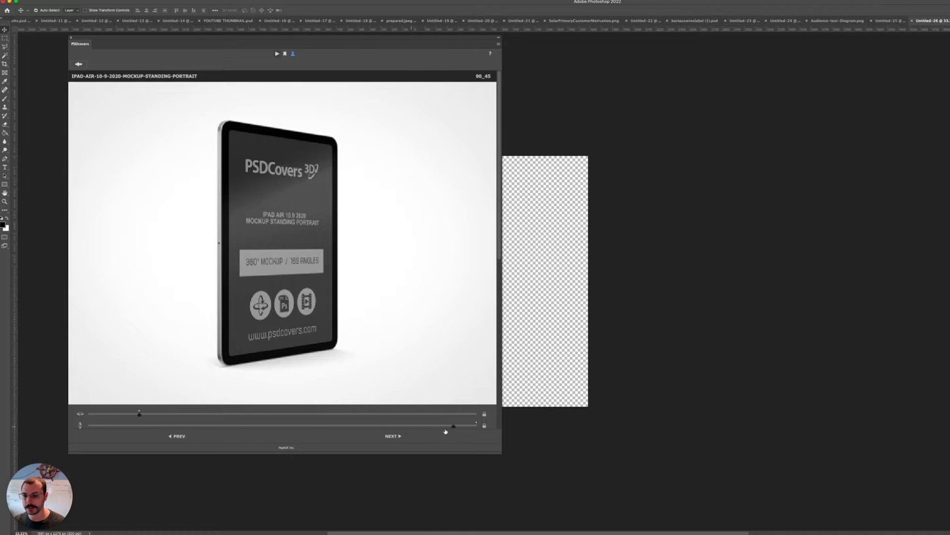
left_click(330, 426)
left_click_drag(464, 427, 443, 427)
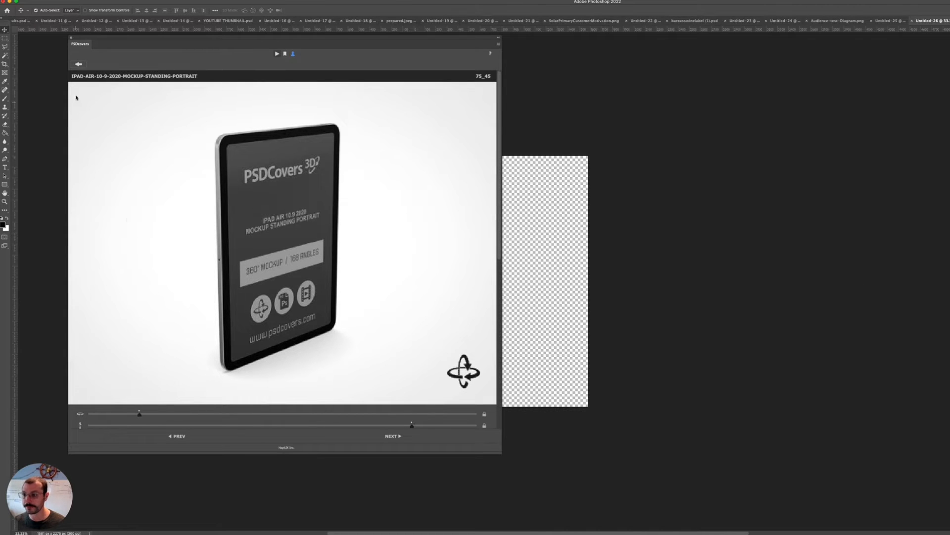
Step: Generate the iPad mockup's artwork template with Step 1 and move the PSDCovers window off the template
left_click_drag(501, 453, 510, 495)
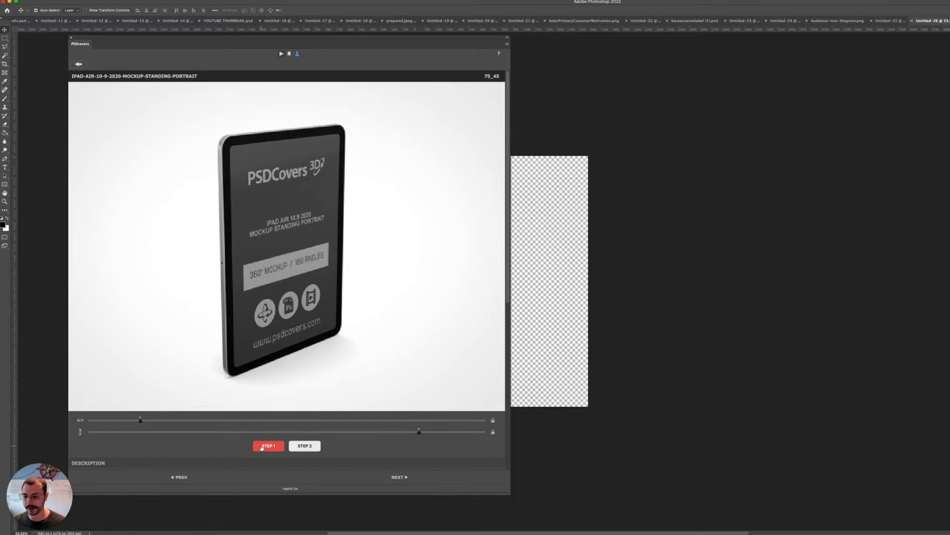
left_click(268, 446)
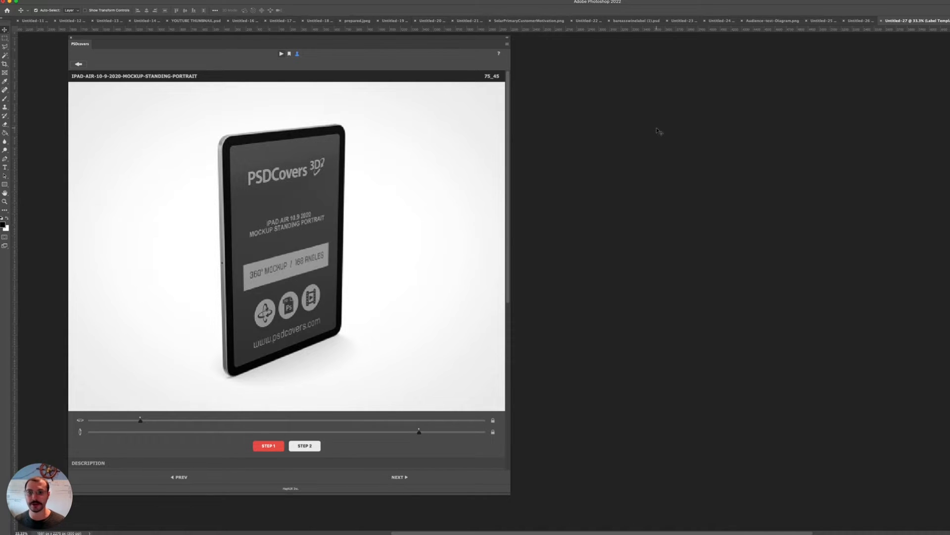
left_click_drag(451, 39, 537, 36)
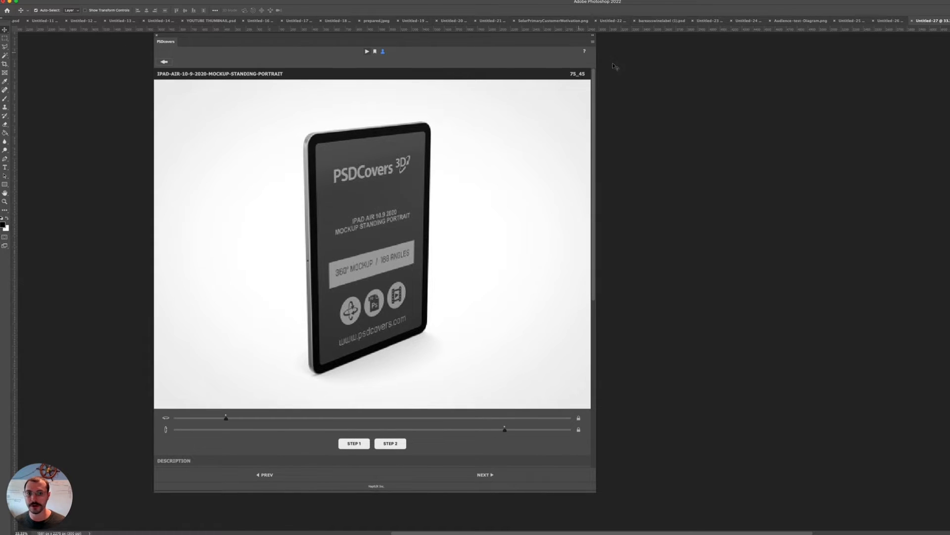
left_click_drag(476, 47, 811, 42)
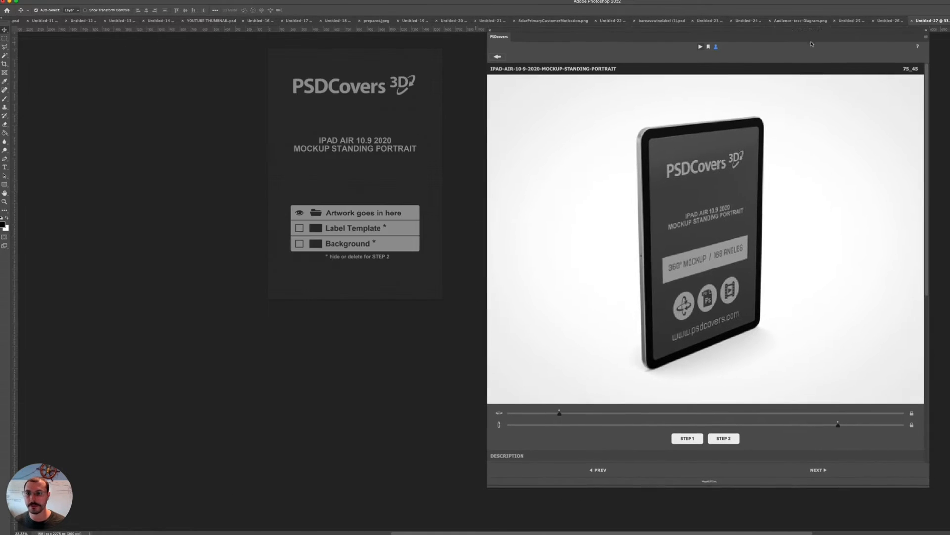
Step: Switch to the blank Untitled-26 document, move the PSDCovers window clear of the canvas, and paste the orange-dotted play-button artwork
left_click(888, 22)
left_click_drag(537, 43, 79, 32)
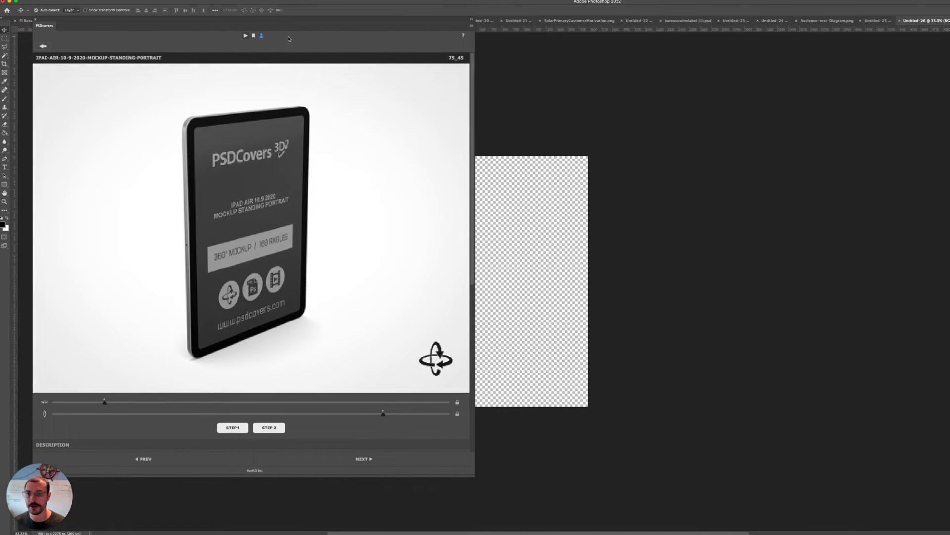
left_click_drag(291, 29, 233, 24)
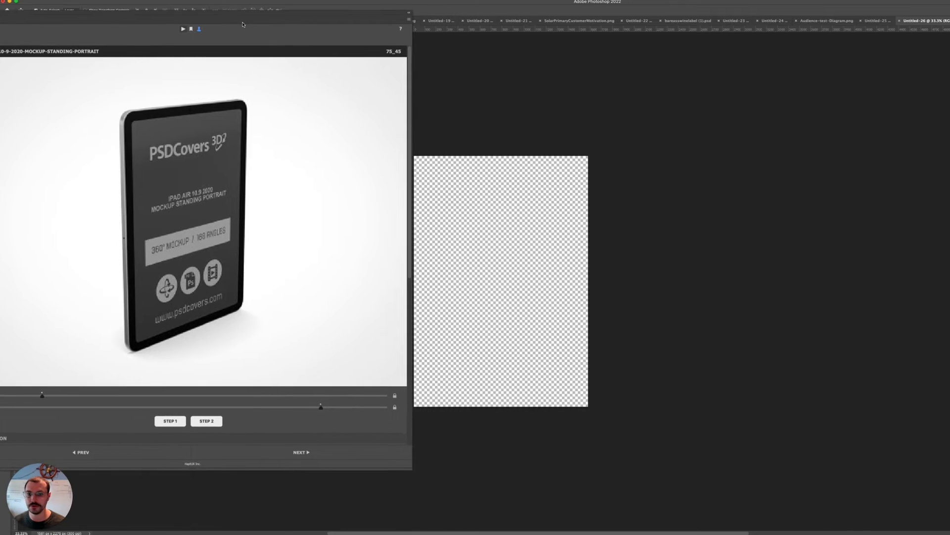
scroll(611, 278, "left", 10)
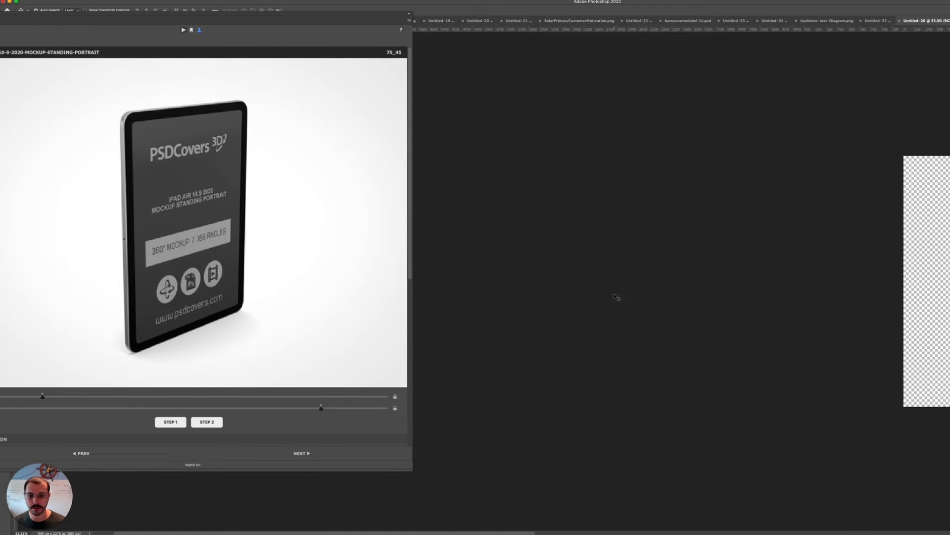
scroll(615, 296, "right", 7)
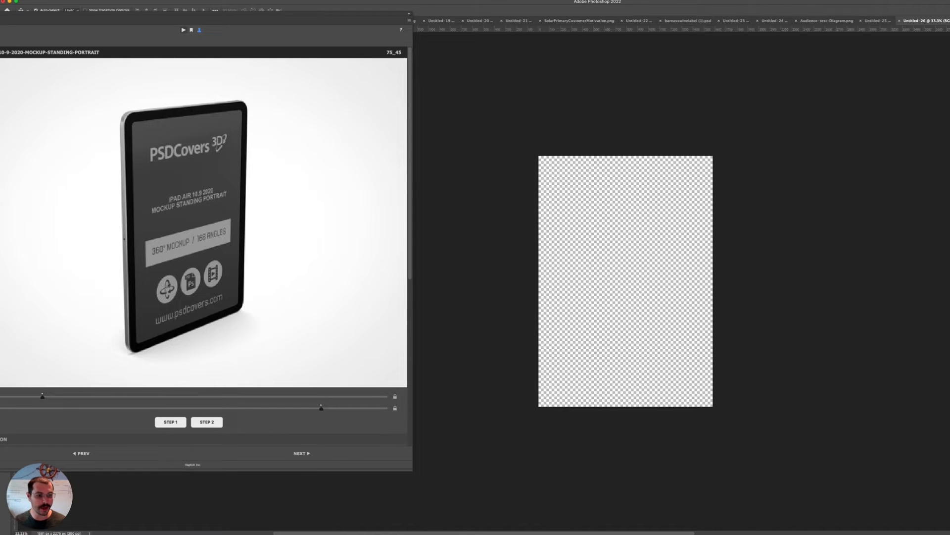
key("super+v")
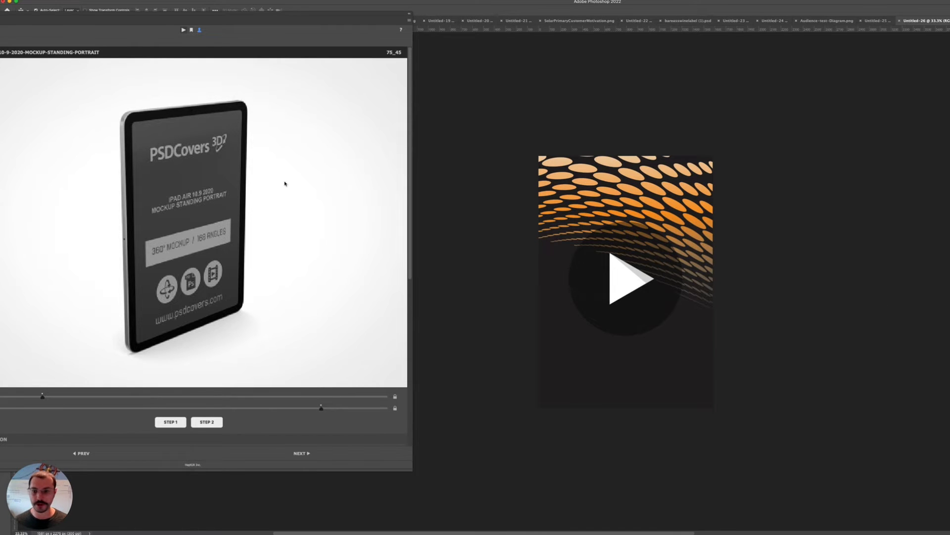
Step: Add the text "How to make a 3D Mockup" across the play symbol in the artwork
left_click_drag(328, 26, 284, 36)
left_click(5, 168)
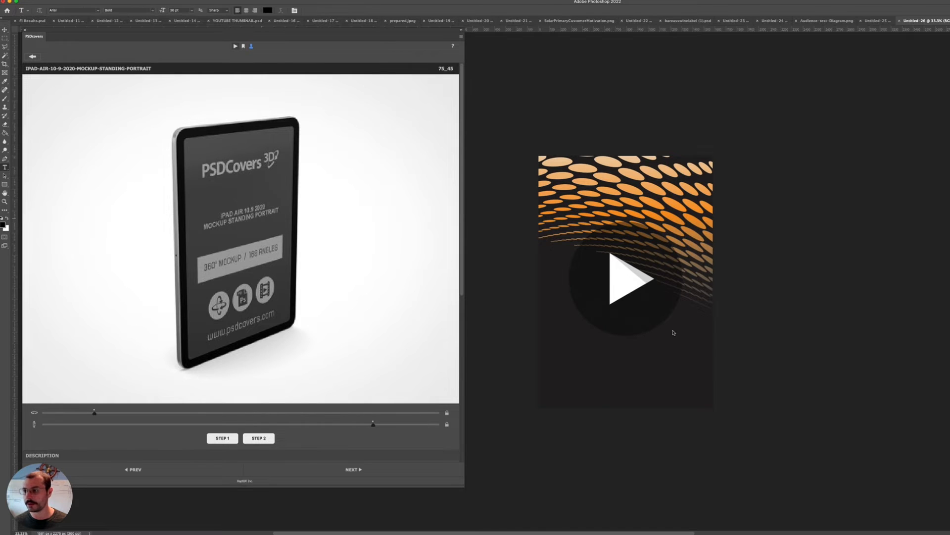
left_click(566, 267)
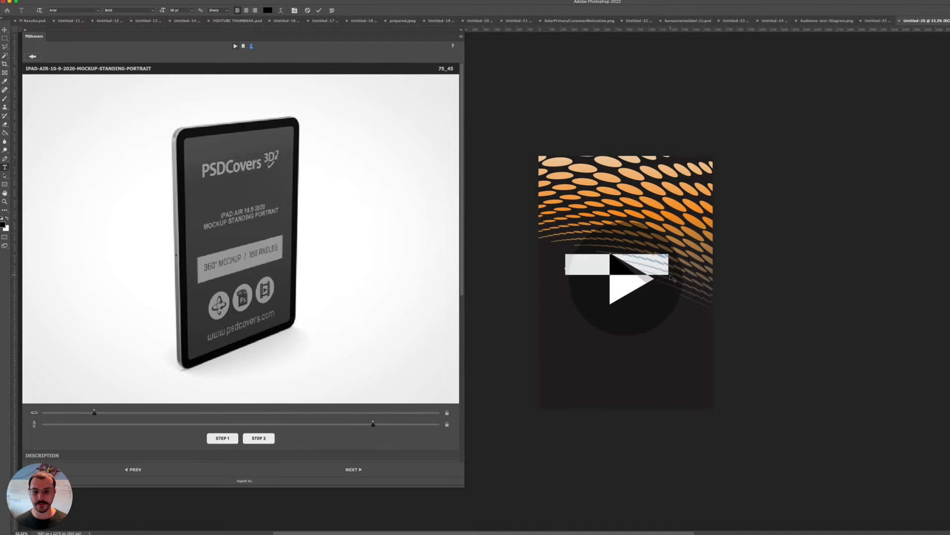
type("How to ")
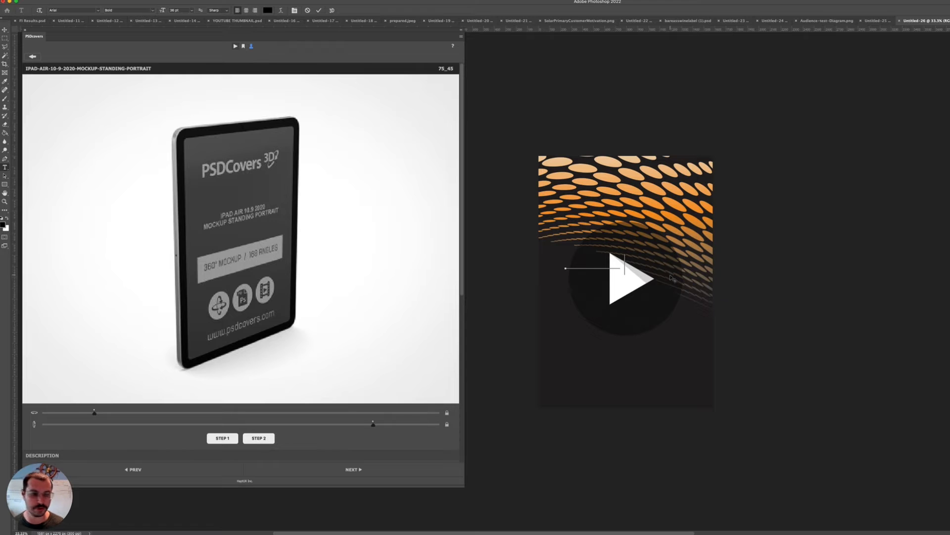
type("make an e")
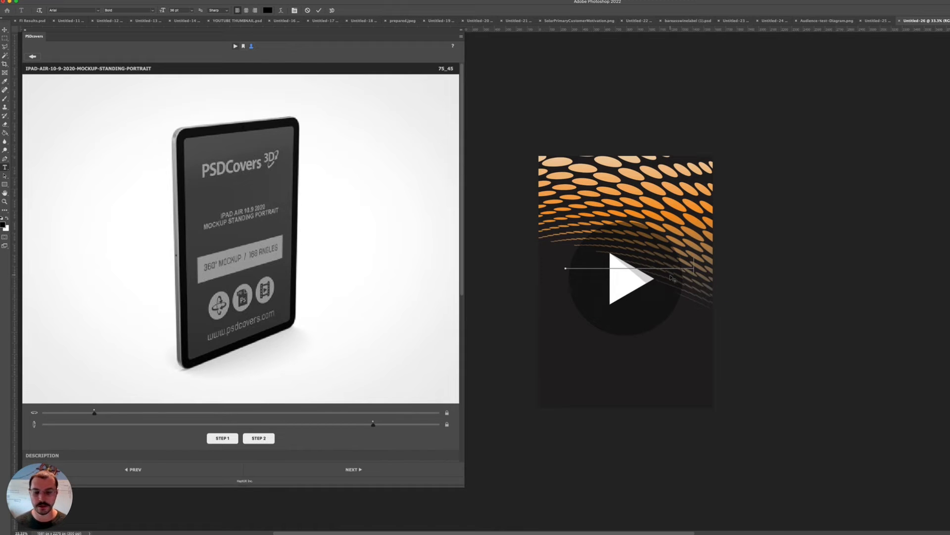
type("book in t")
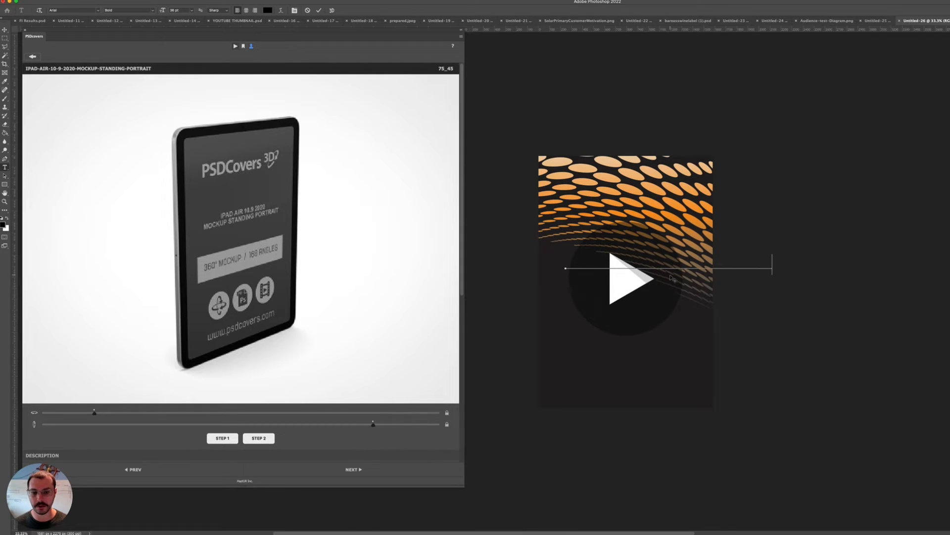
Step: Set the colour of the whole title text to white (RGB 255, 255, 255) and finish editing it
key("super+a")
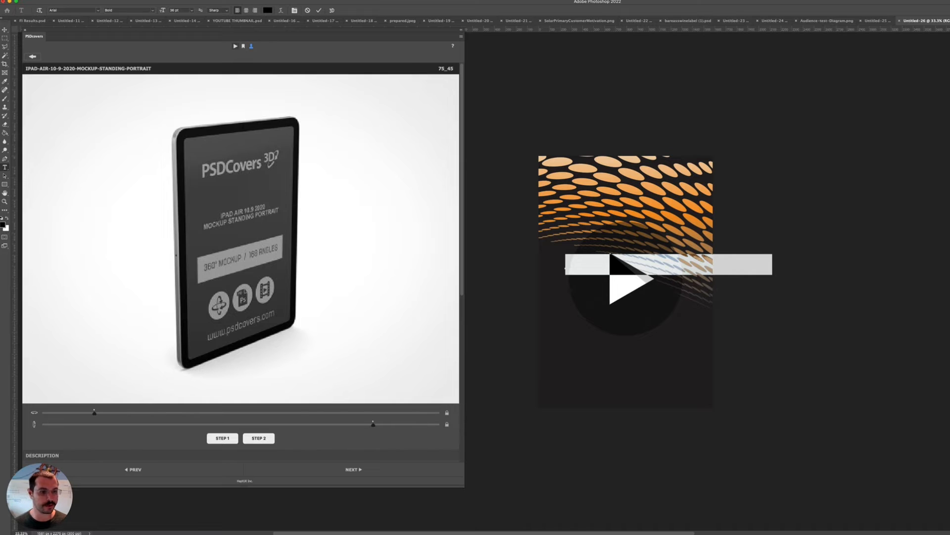
left_click(268, 10)
left_click_drag(471, 257, 342, 177)
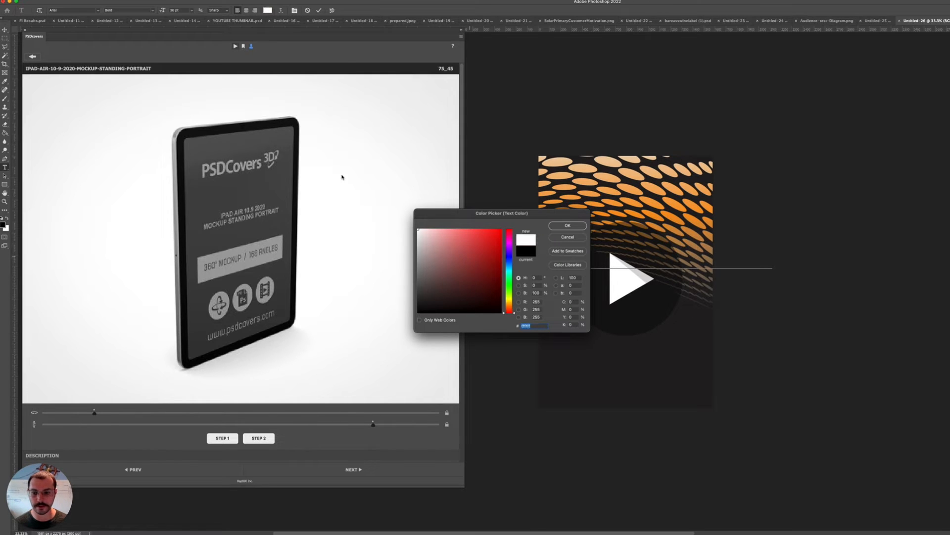
left_click(567, 225)
key("Escape")
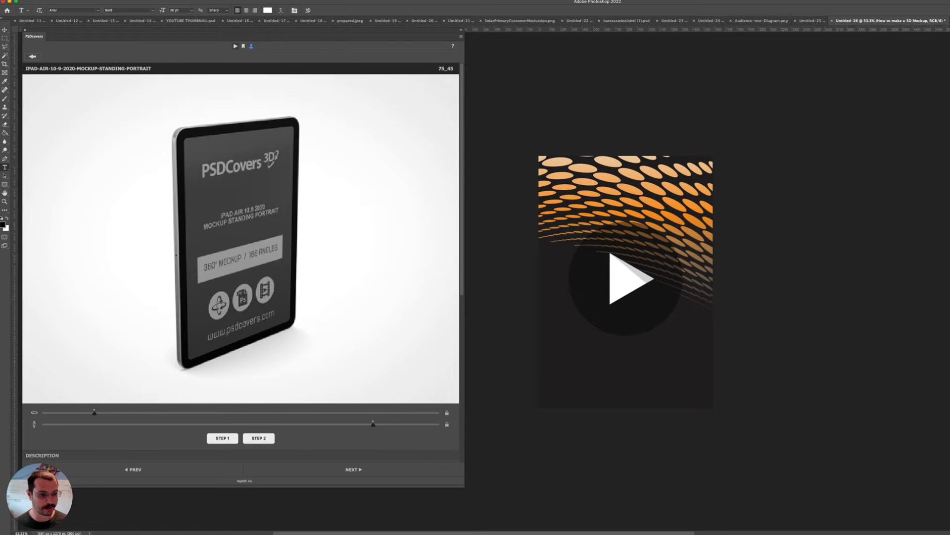
Step: Move the title to the artwork's left edge and break it into two lines after "make"
key("v")
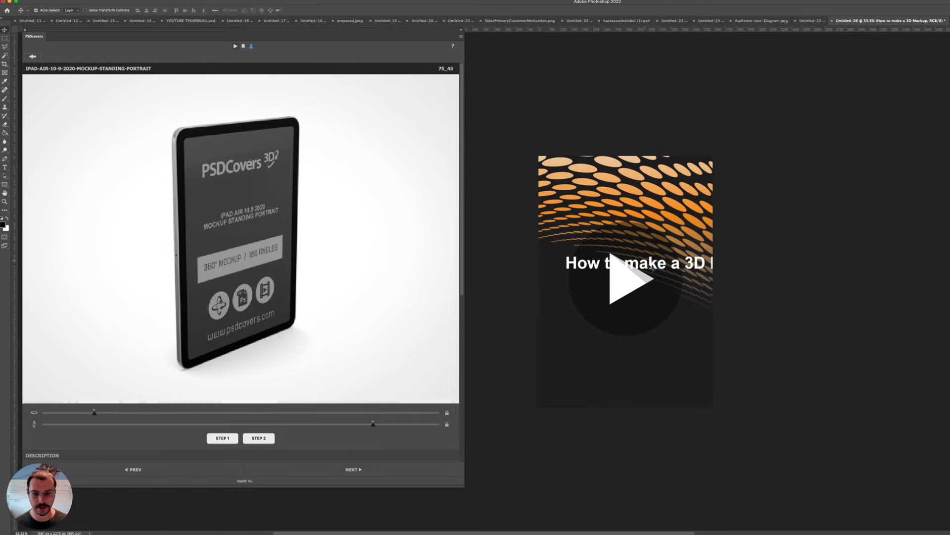
left_click_drag(651, 268, 627, 263)
double_click(627, 263)
left_click(640, 262)
key("Return")
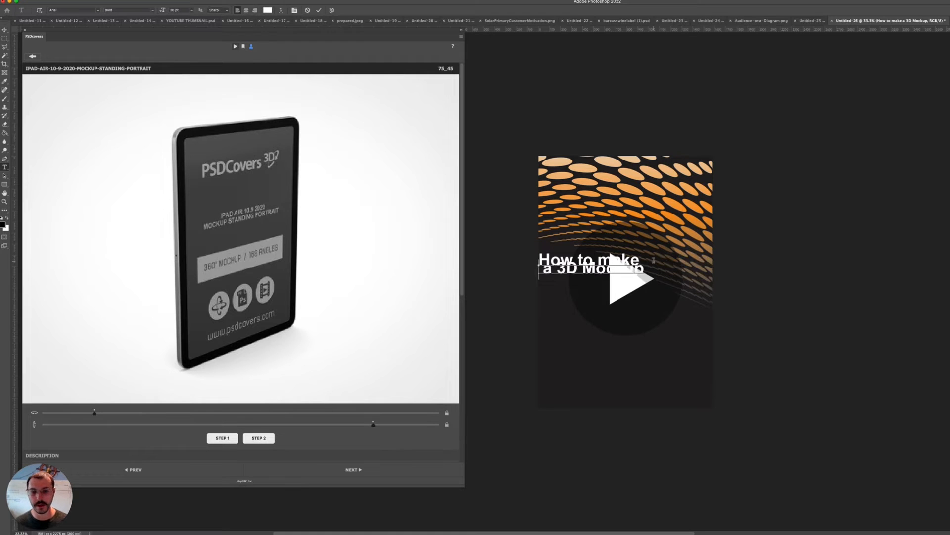
Step: Increase the leading of the two-line title to separate the overlapping lines
key("super+a")
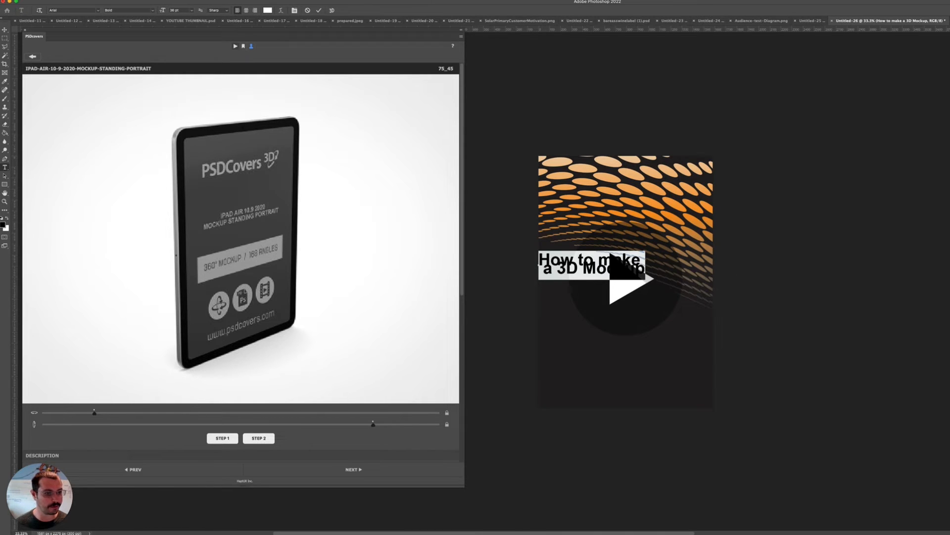
left_click(842, 258)
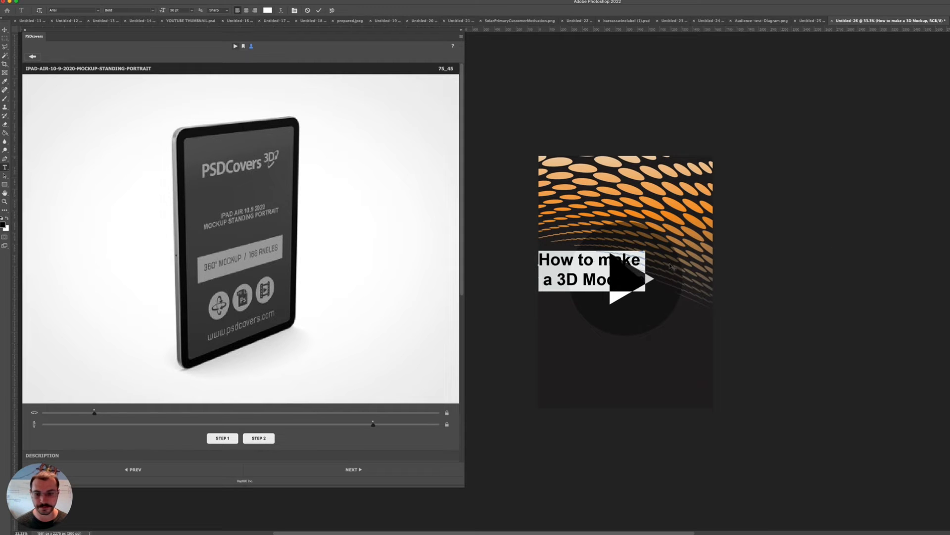
key("super+Return")
Step: Move the title below the play symbol and start a free transform on it
key("v")
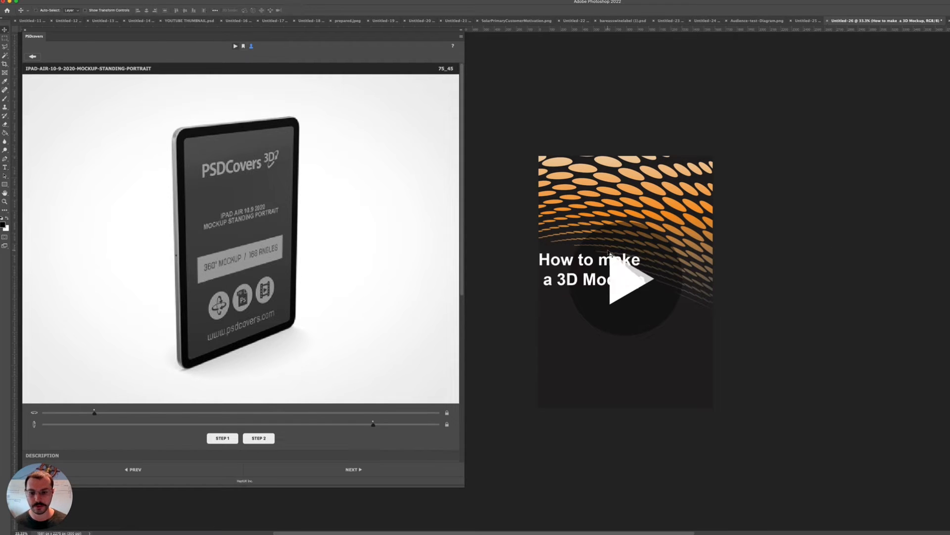
left_click_drag(602, 265, 686, 357)
key("super+t")
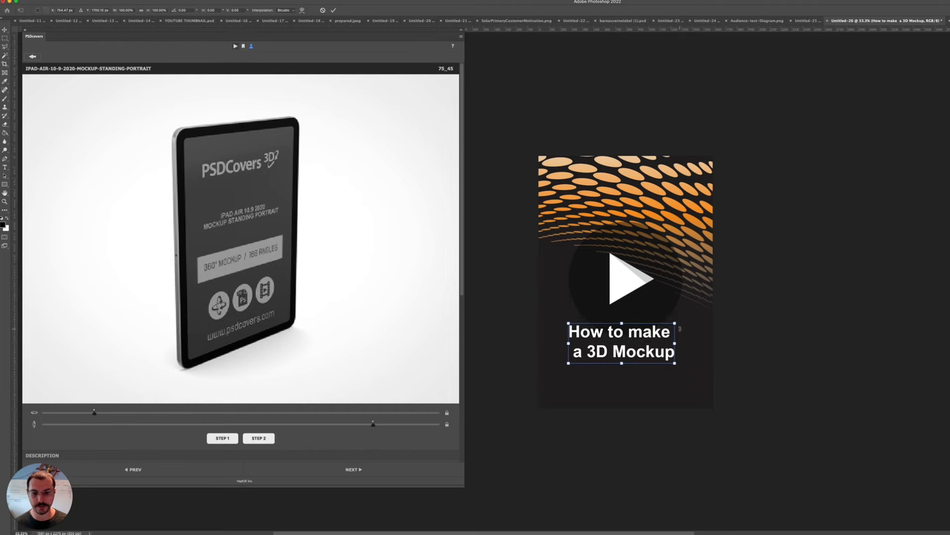